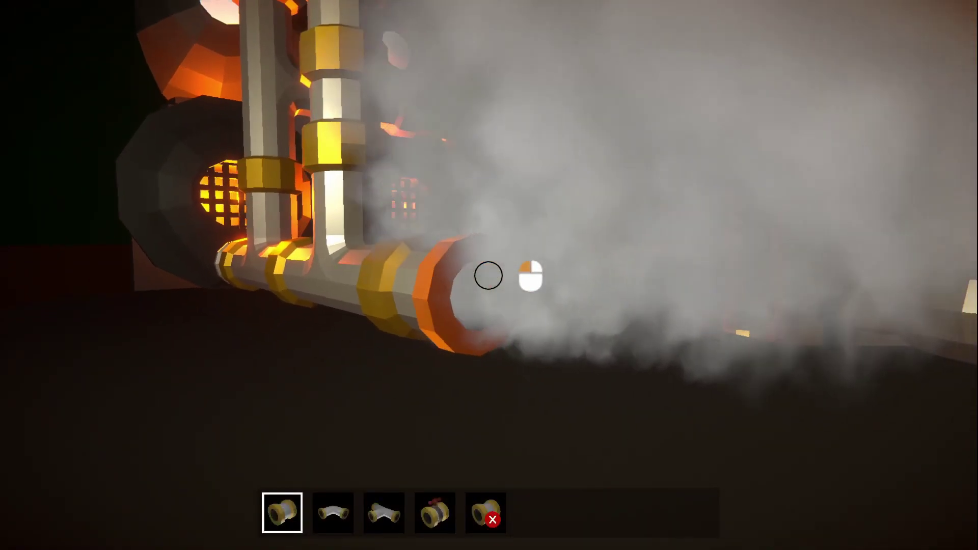
Extend the steaming open end of the floor pipe with straight pipe segments
left_click(489, 275)
left_click(488, 276)
left_click(488, 276)
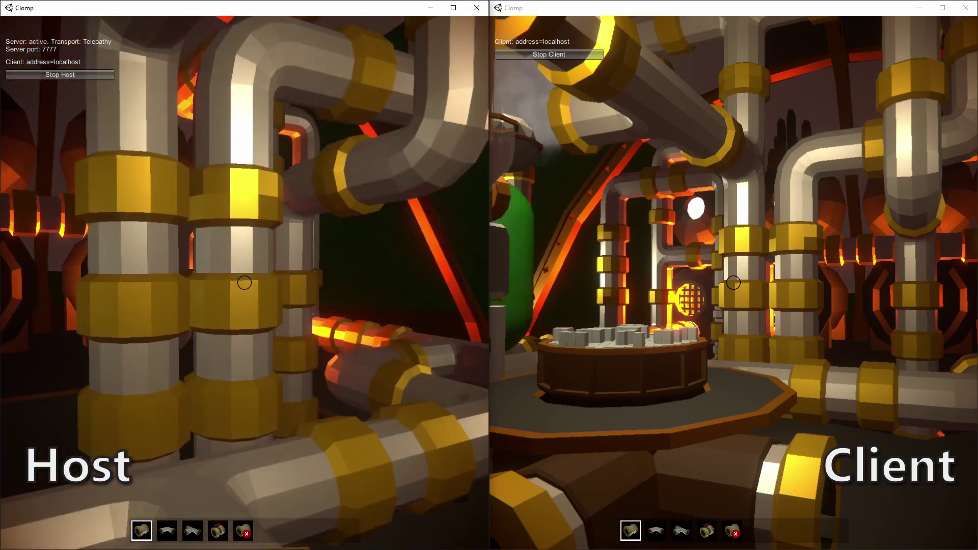
Remove the vertical pipe segments between the overhead elbow and the floor pipe on the host
key("3")
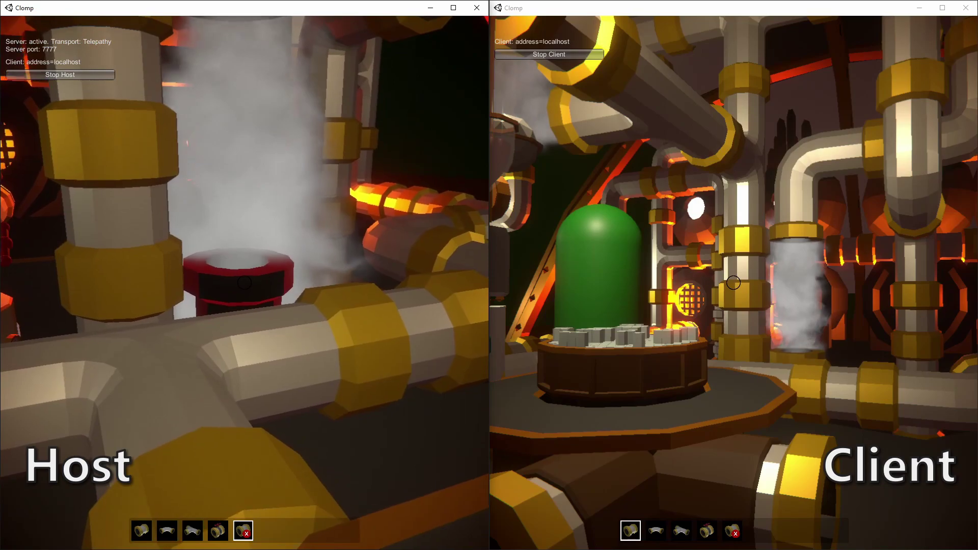
left_click(244, 283)
key("w")
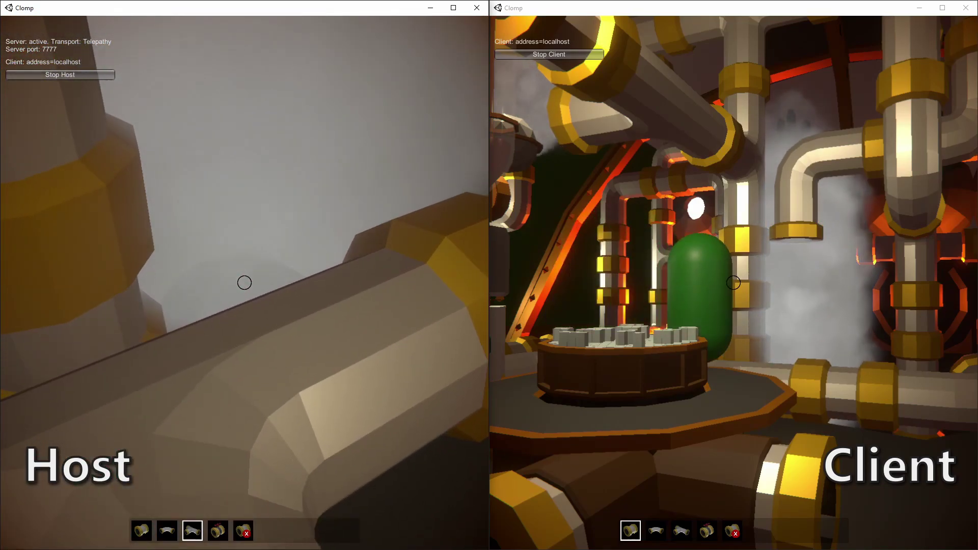
Place a T-junction in the vertical gap and rotate it so its branch points towards the hexagon table
left_click(244, 282)
key("s")
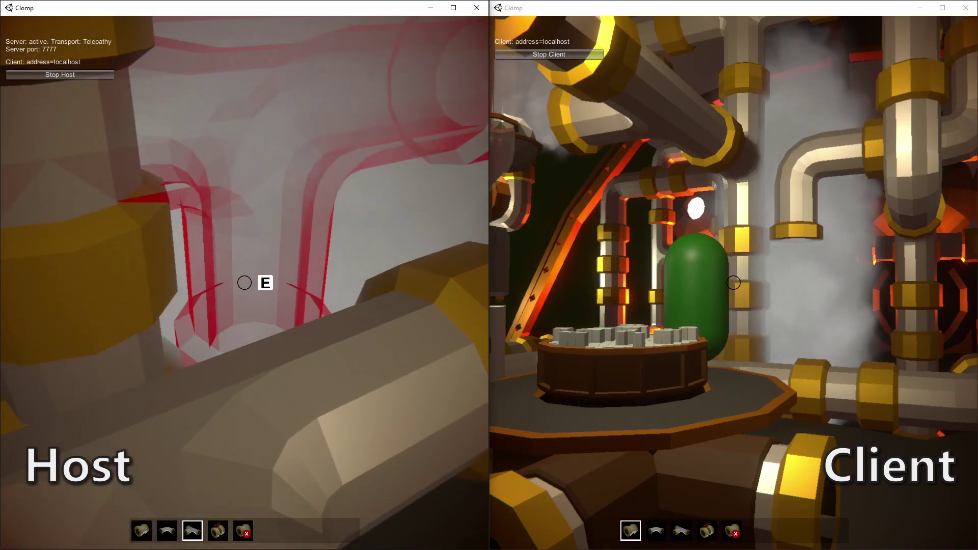
key("e")
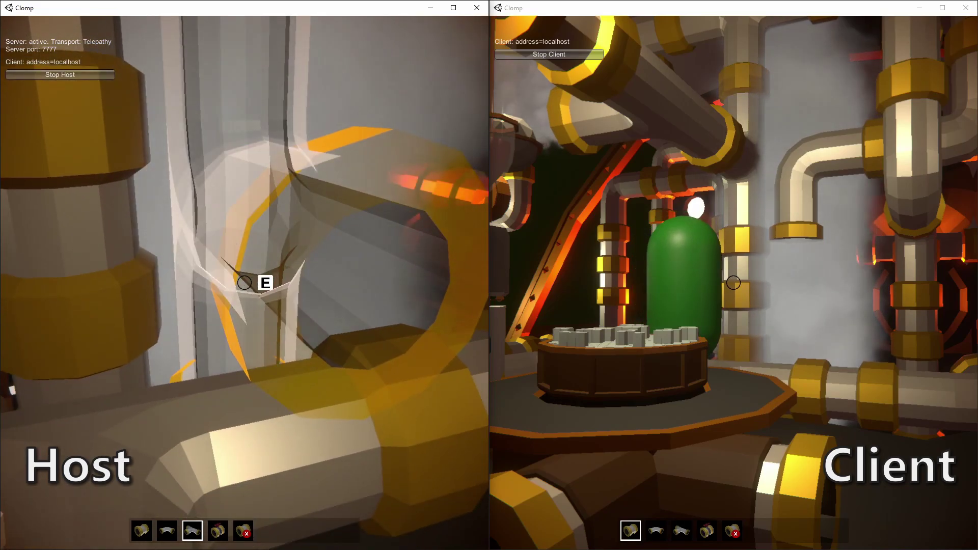
left_click(244, 283)
Attach a straight pipe to the T-junction's open branch and remove it again
key("s")
key("1")
left_click(244, 283)
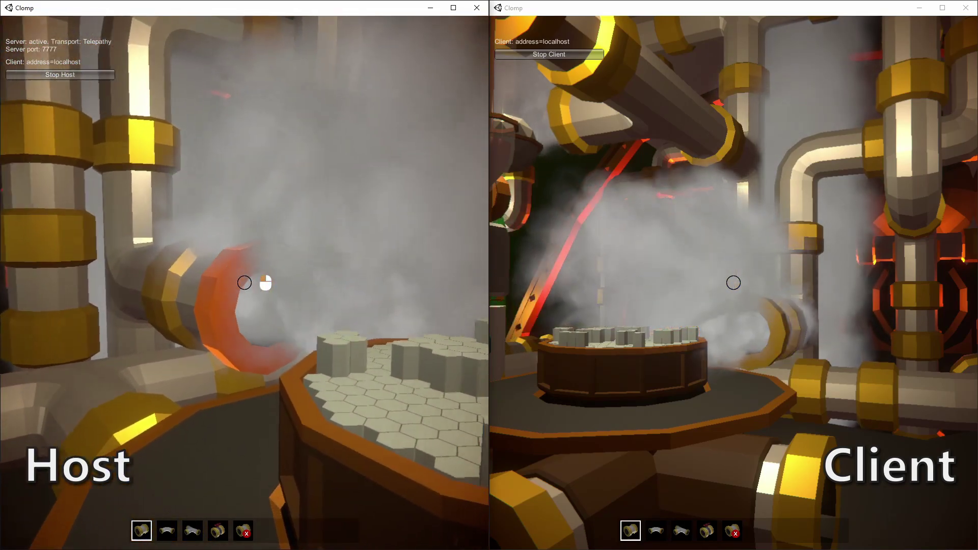
key("w")
key("3")
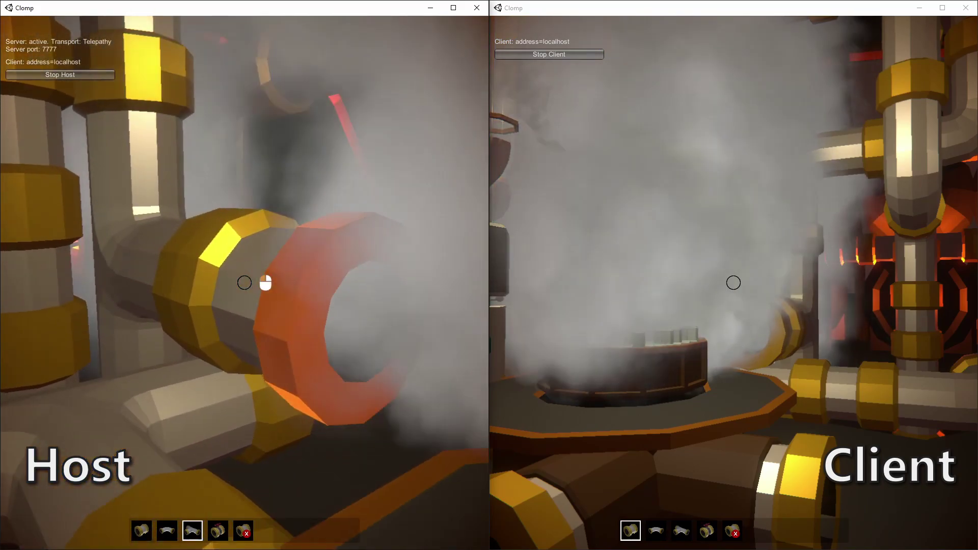
scroll(244, 283, "down", 2)
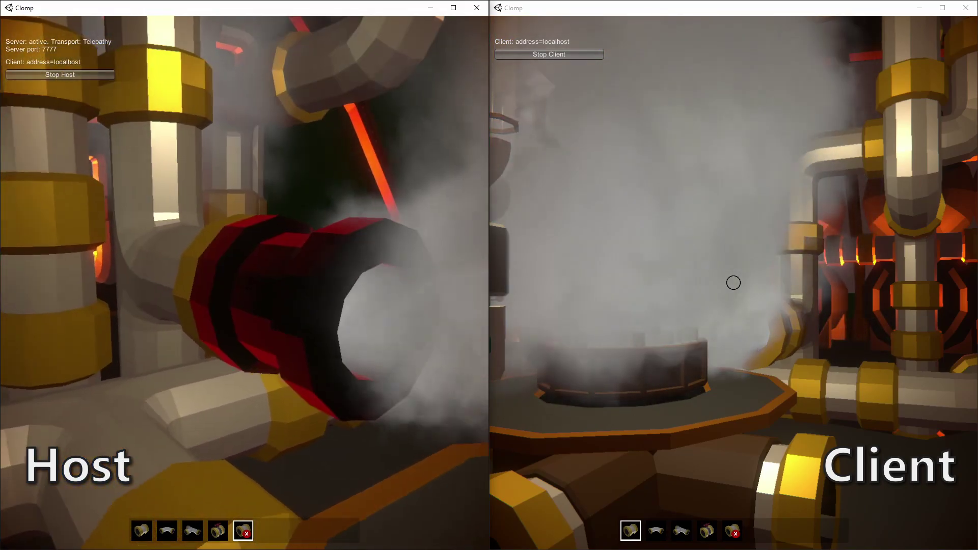
left_click(245, 283)
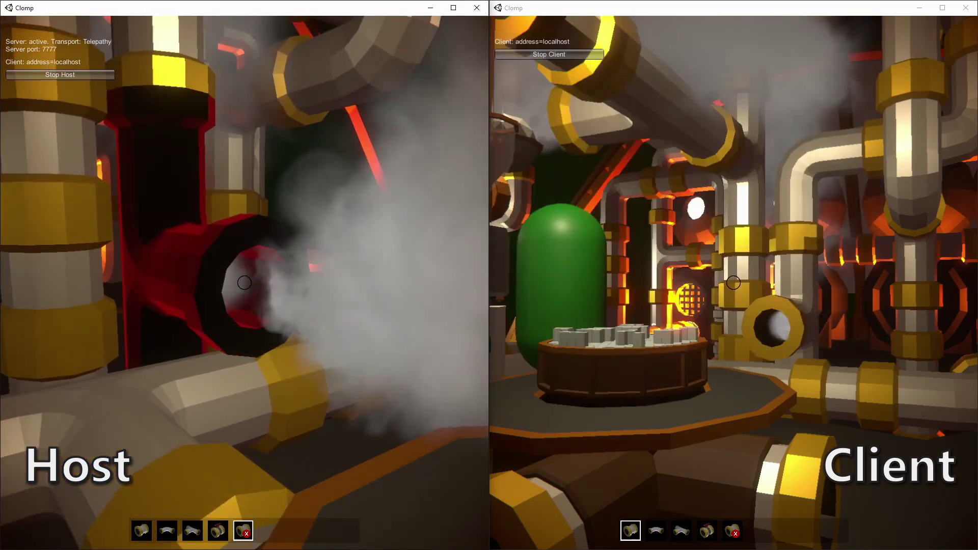
Continue the T-junction's branch upward and across with elbow pipes, rotating the last elbow
scroll(245, 283, "up", 3)
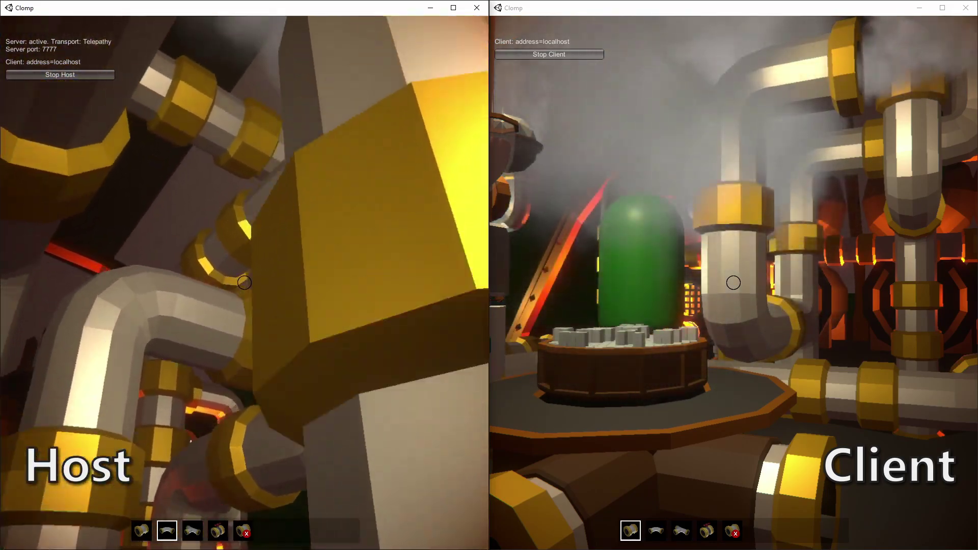
key("s")
key("space")
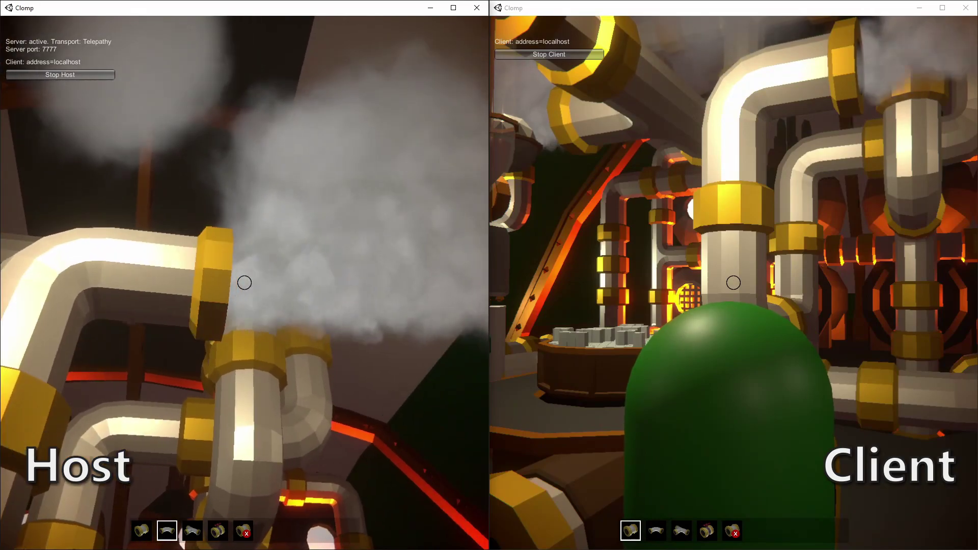
key("d")
key("e")
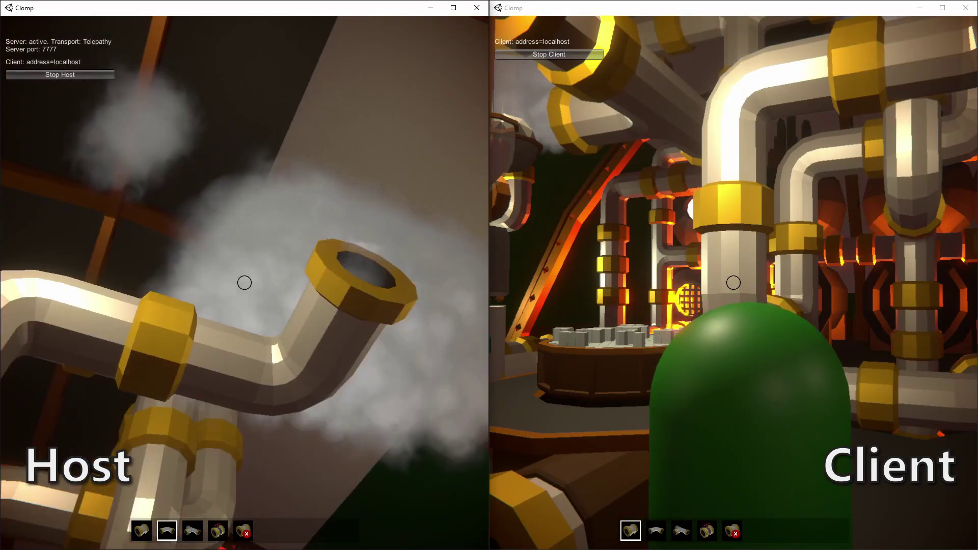
key("e")
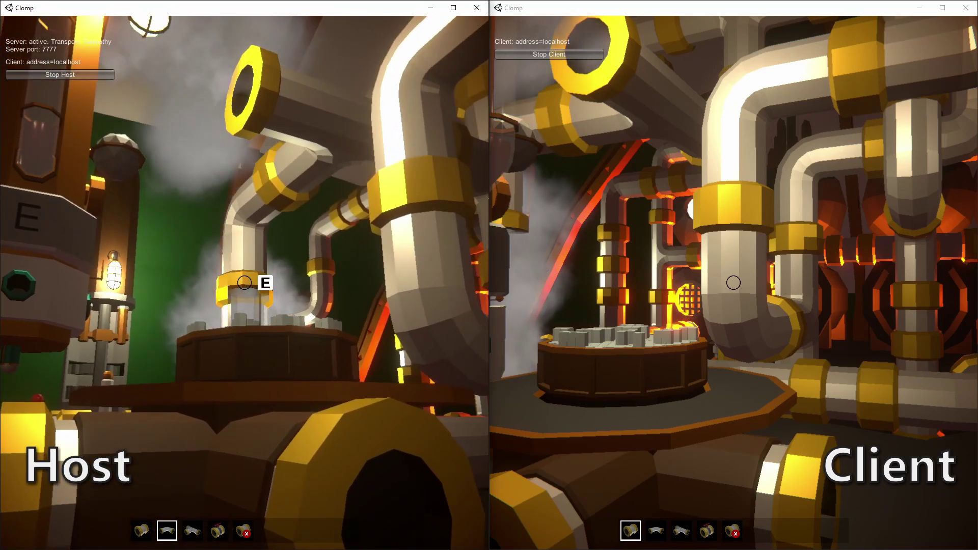
Route the overhead pipe down and behind the hexagon table with elbow pipes, ending in a straight pipe
key("w")
key("space")
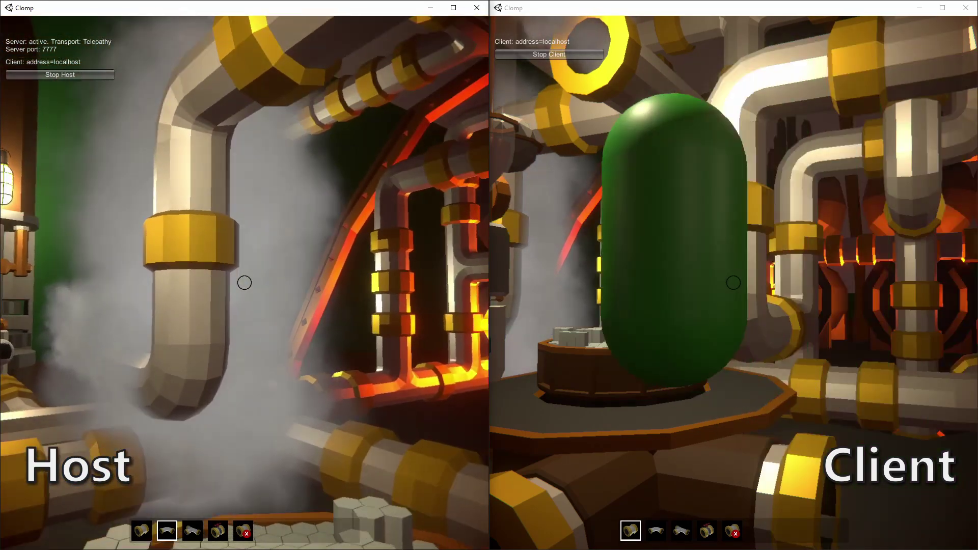
key("5")
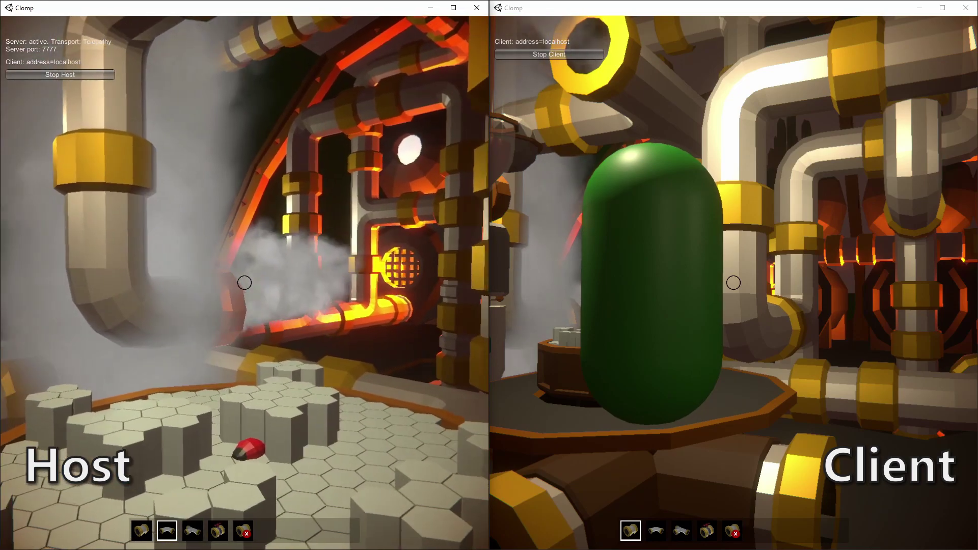
key("e")
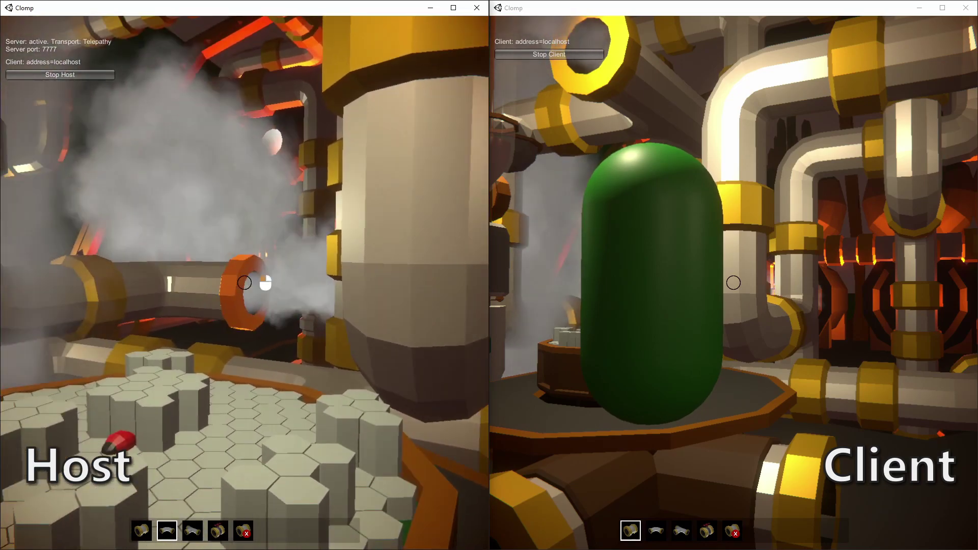
key("e")
key("1")
key("s")
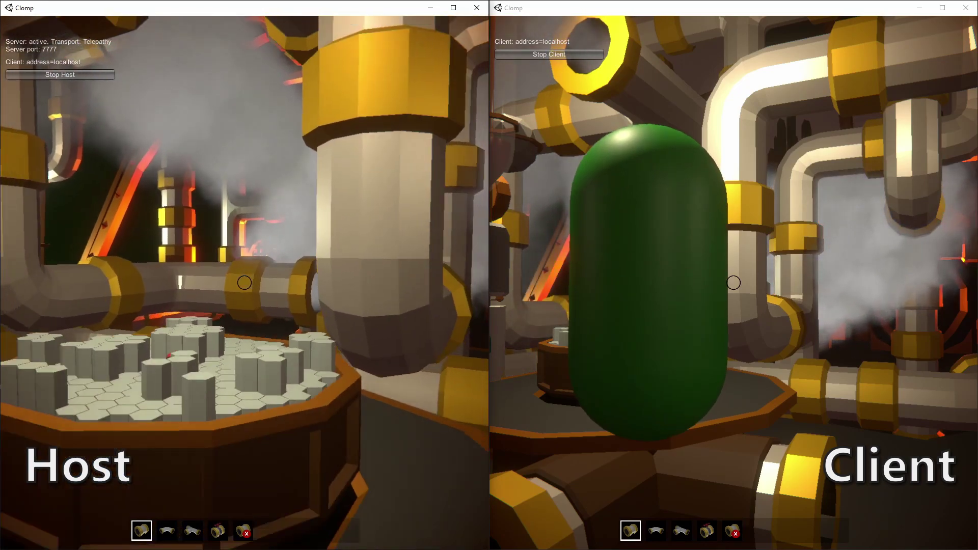
Remove a section of the horizontal floor pipe and fill the gap with a straight pipe
key("d")
key("w")
scroll(244, 283, "down", 4)
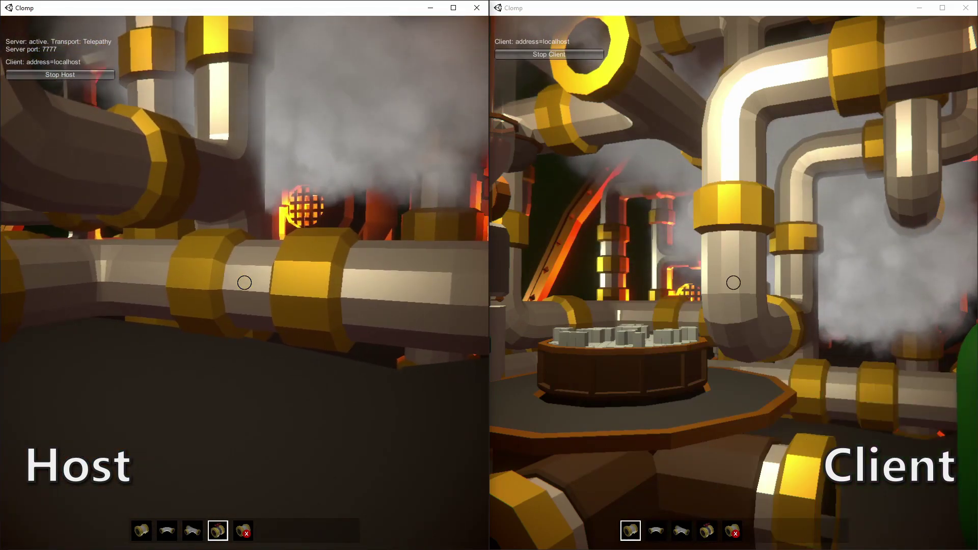
left_click(244, 282)
left_click(244, 282)
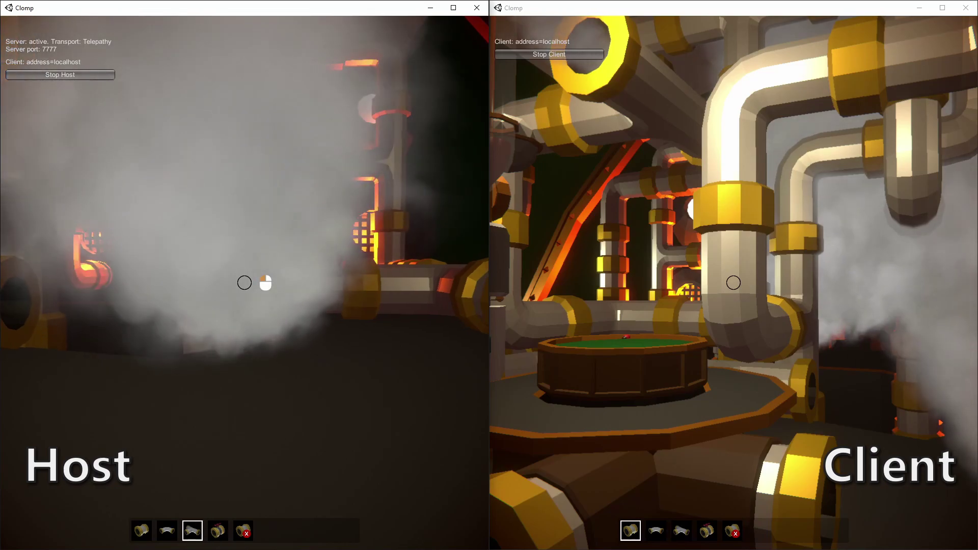
scroll(244, 283, "up", 2)
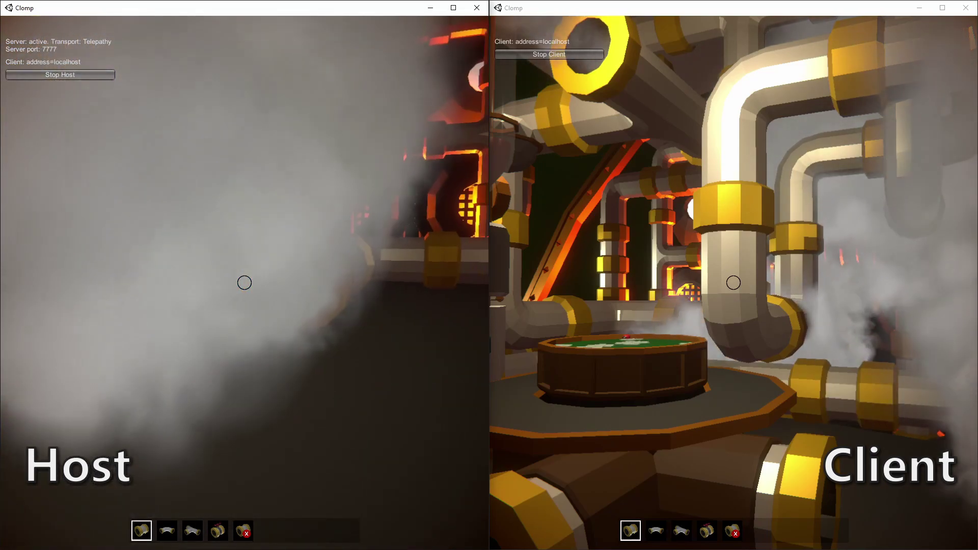
left_click(244, 283)
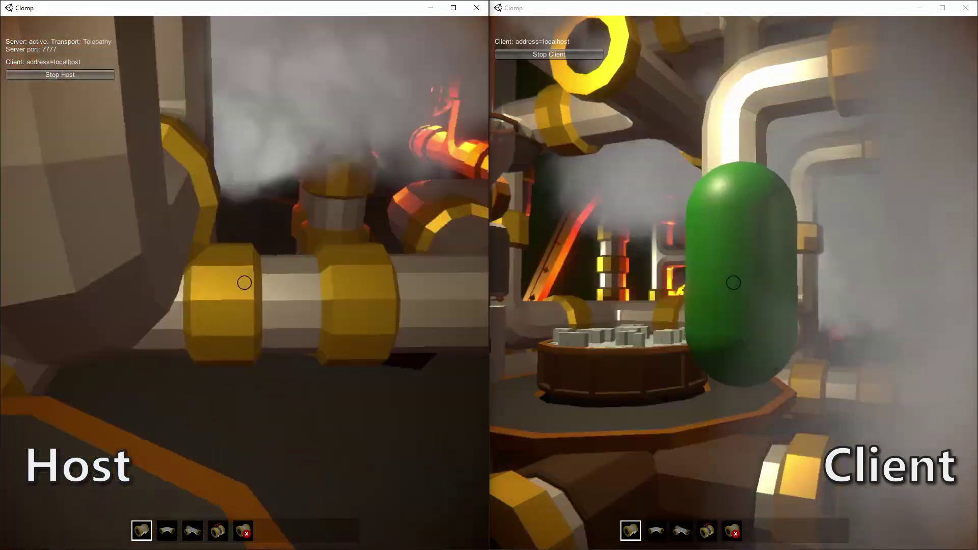
Replace the straight section of the horizontal floor pipe with a valve pipe
scroll(245, 283, "down", 4)
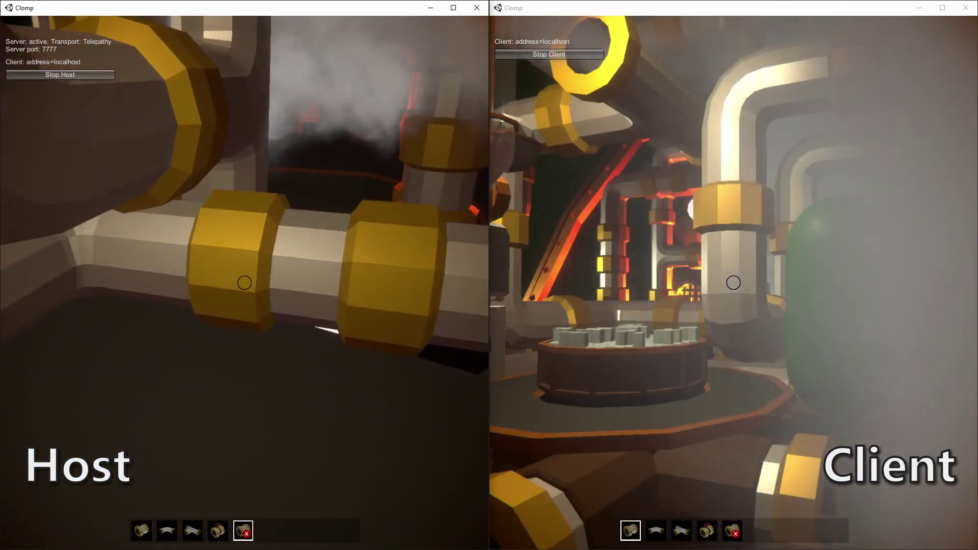
left_click(245, 282)
scroll(245, 283, "up", 1)
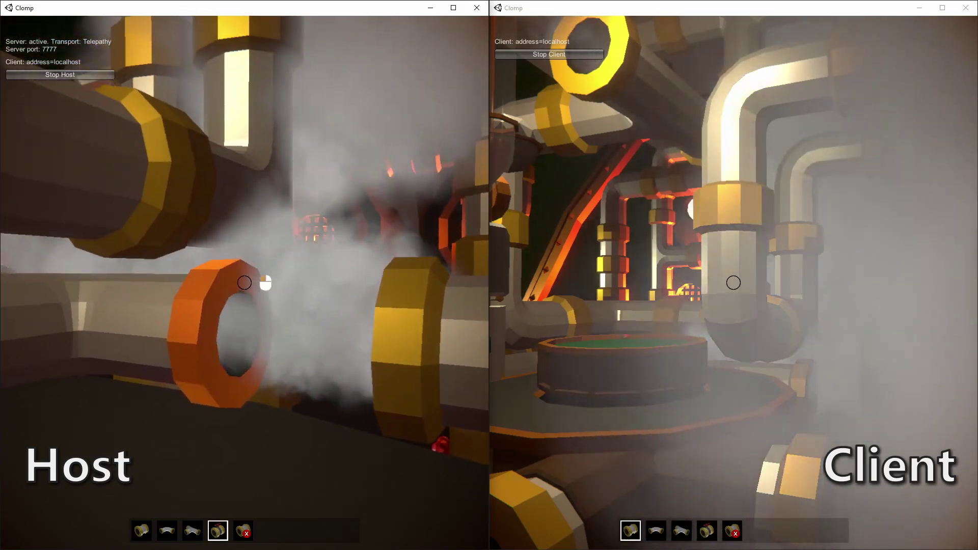
left_click(245, 282)
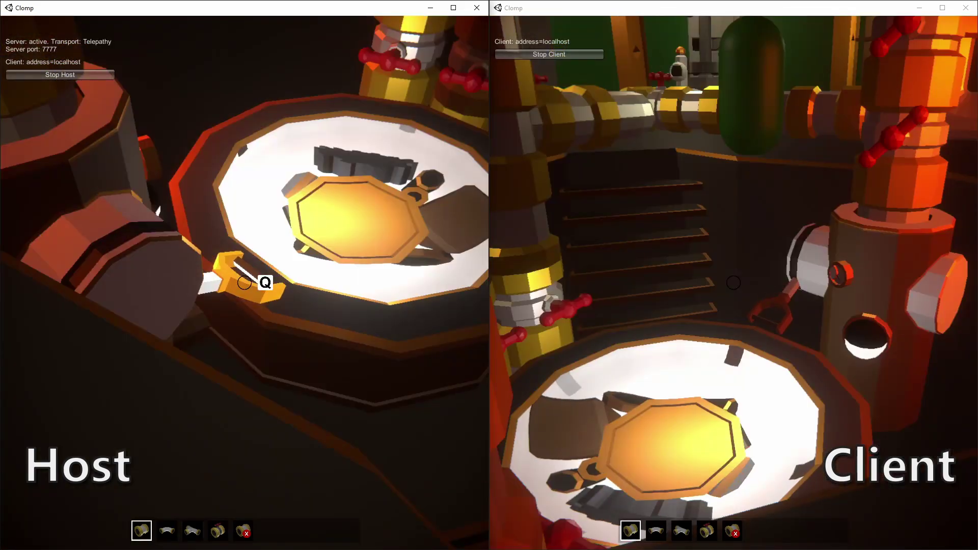
Turn the yellow handle beside the lit round table and move the loose brown crate and red-orange block
key("e")
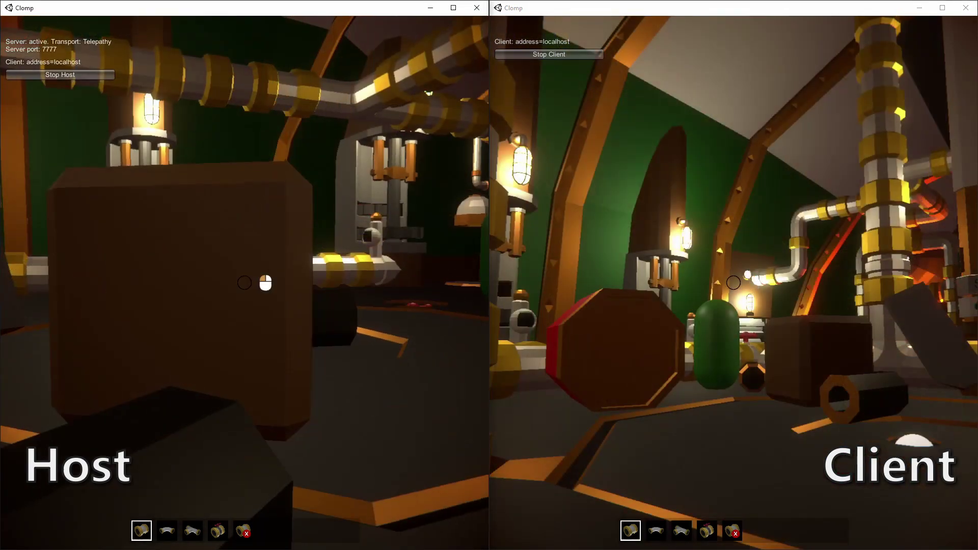
left_click_drag(244, 282, 245, 283)
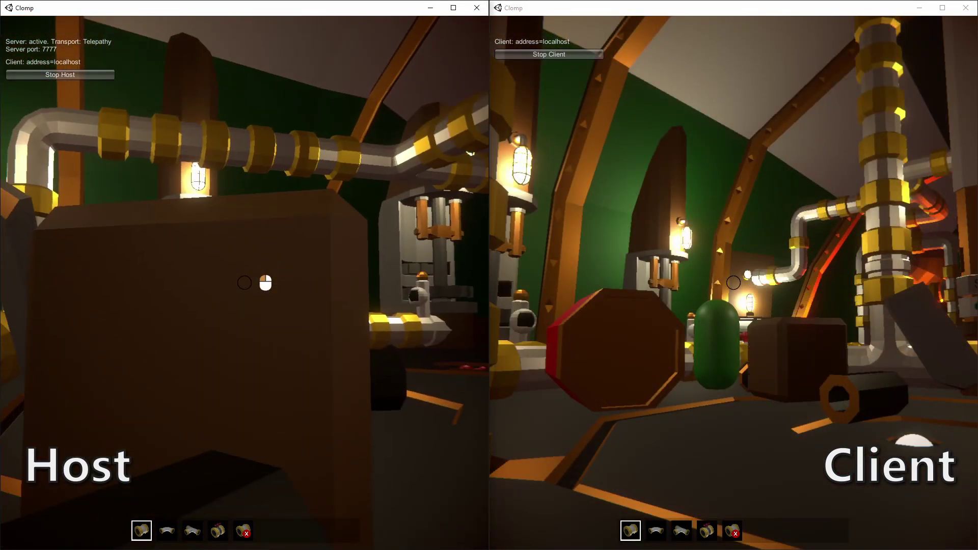
left_click(733, 283)
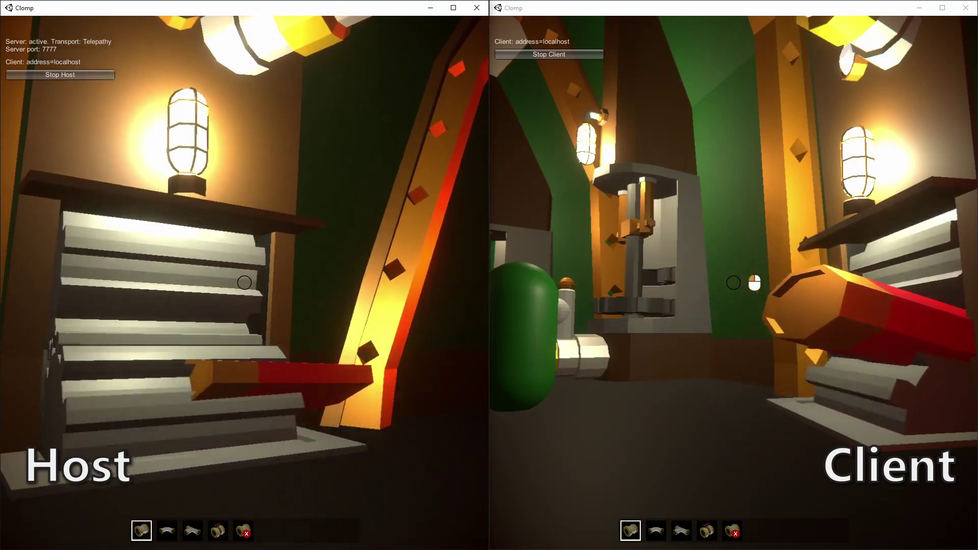
left_click(244, 282)
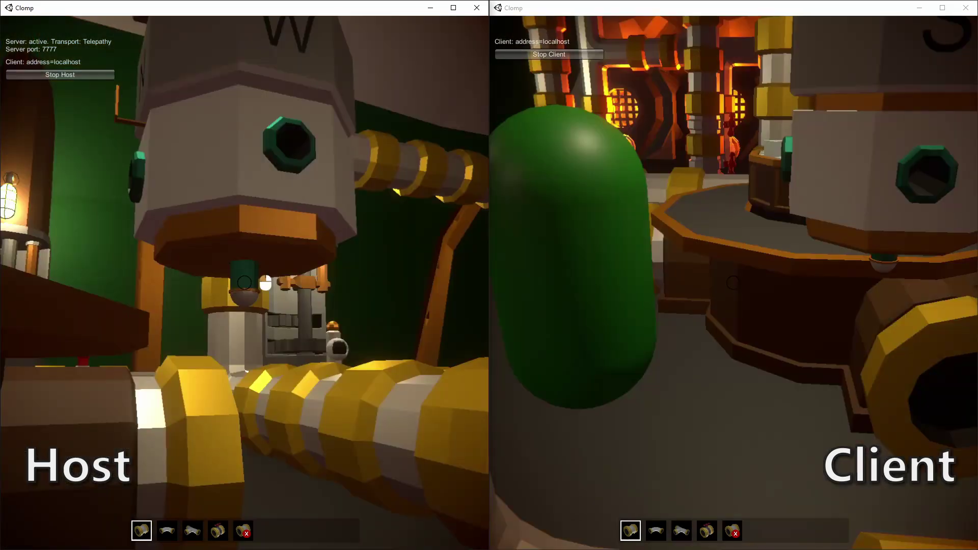
Take the quest tube and its note from beneath the W machine and insert a tube into the machine's side socket
left_click(245, 282)
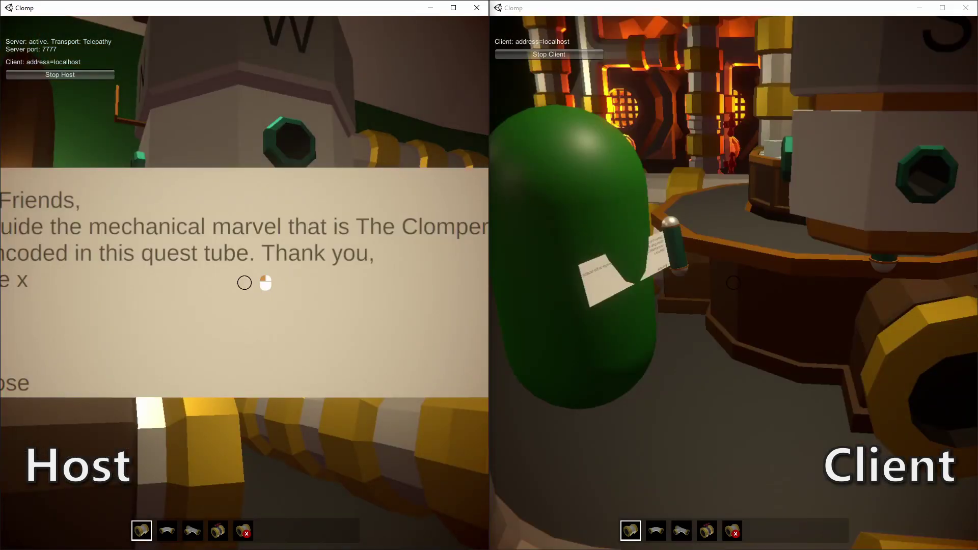
left_click(244, 282)
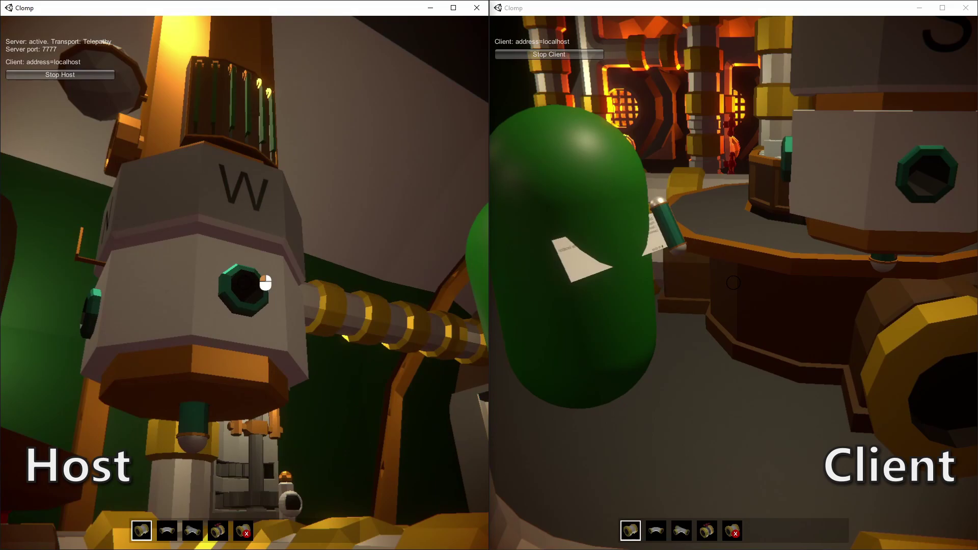
left_click(244, 282)
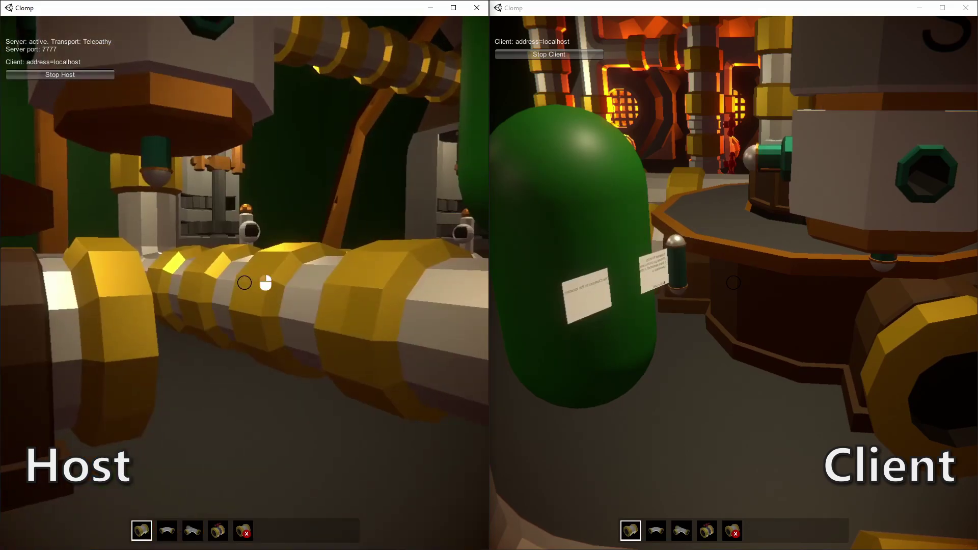
left_click(245, 282)
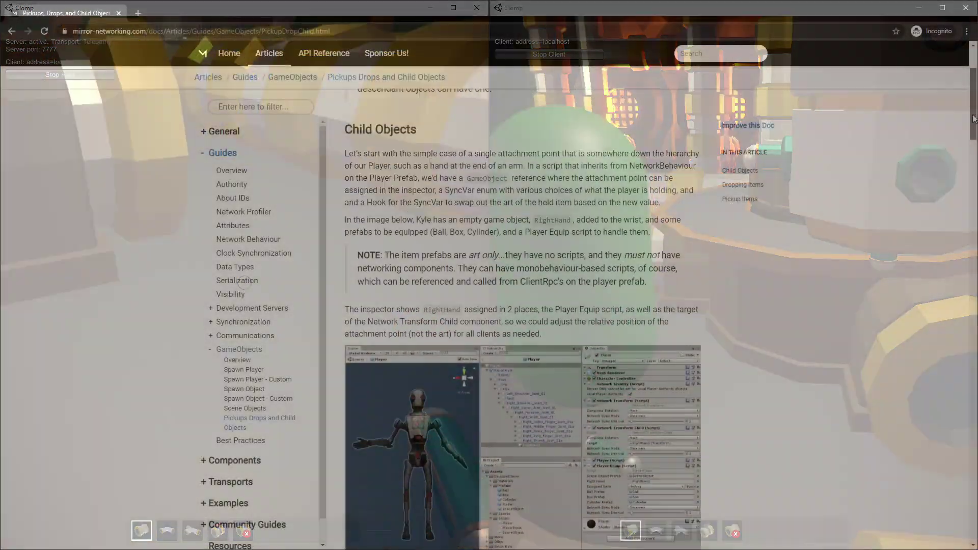
Switch to the browser and read the Child Objects section of Mirror's Pickups Drops and Child Objects guide
scroll(958, 207, "down", 10)
scroll(954, 211, "down", 1)
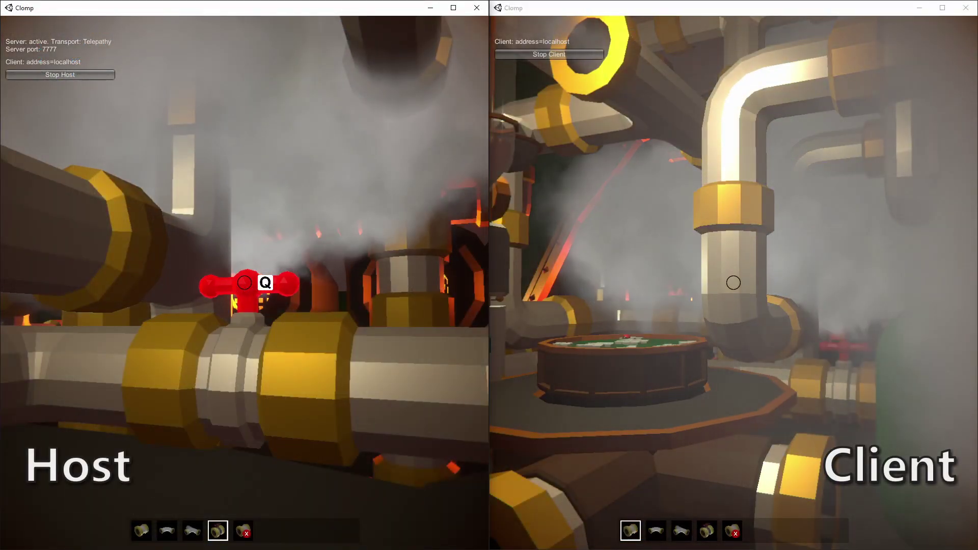
Switch back to the host game, turn the red valve on the floor pipe and circle the hexagon terrain table
key("q")
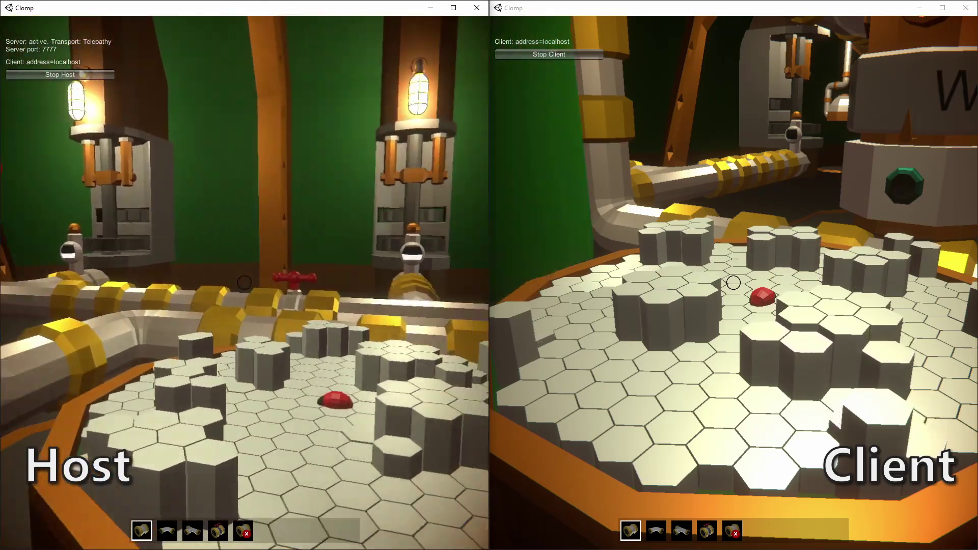
key("d")
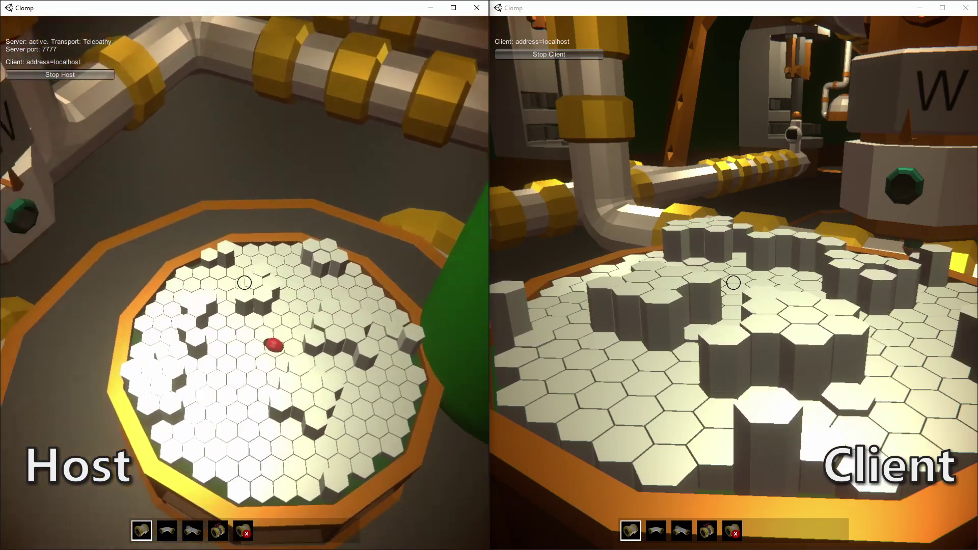
Move the host player from the hexagon terrain table along the floor pipe to the viewing station and enter its outside view
key("w")
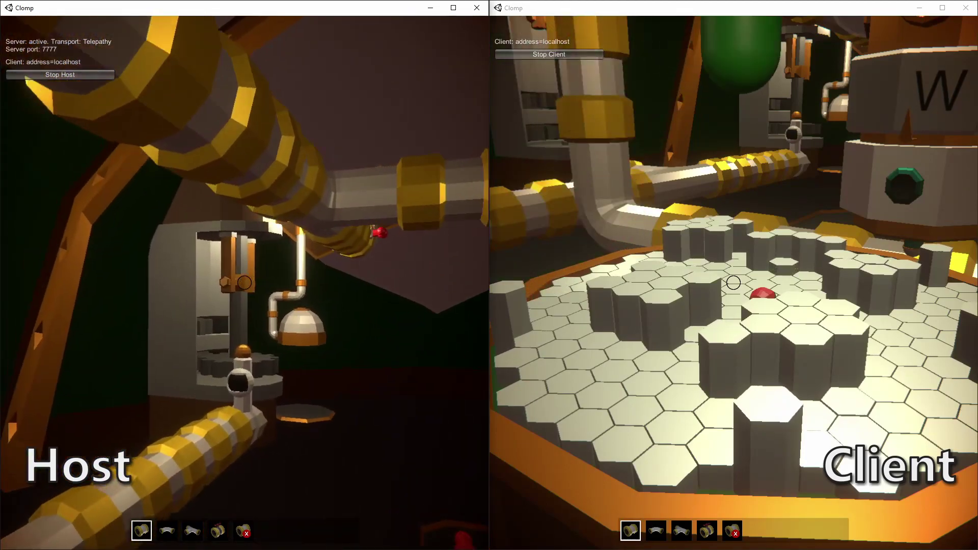
key("w")
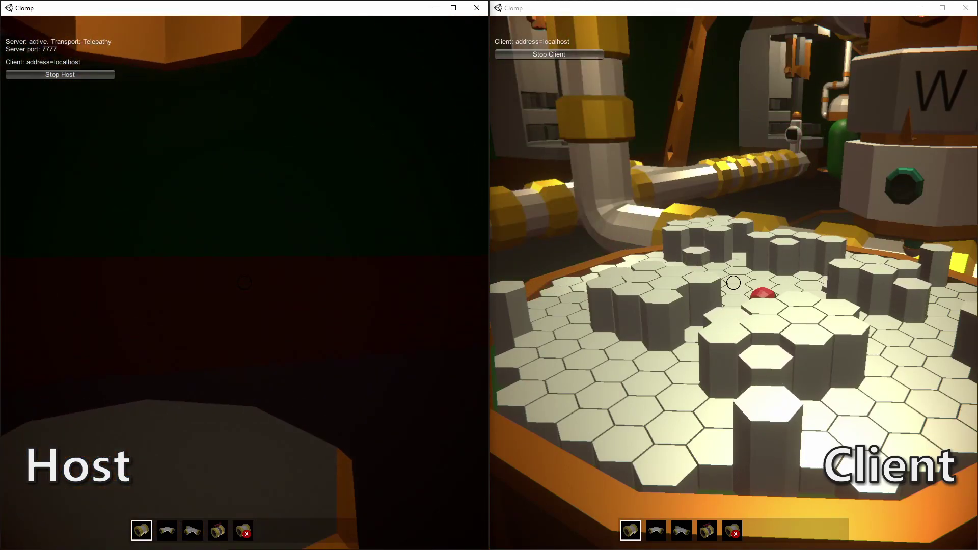
key("d")
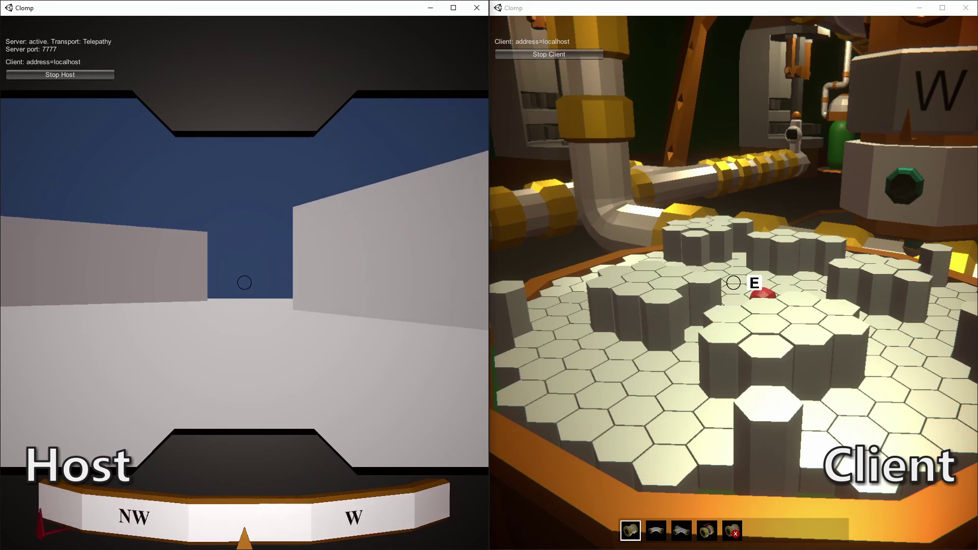
Swing the outside view's heading back and forth around west, ending between W and SW on the compass
key("a")
key("a")
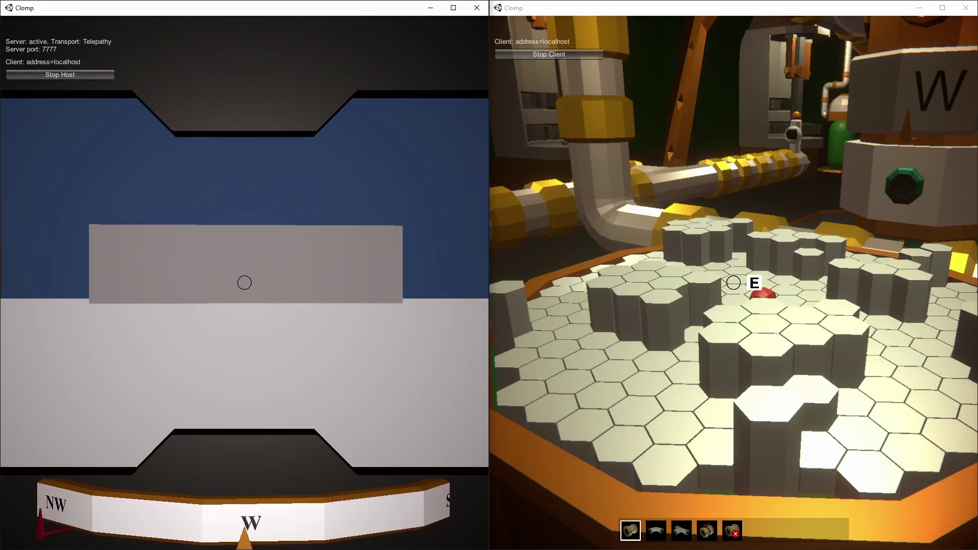
key("a")
key("d")
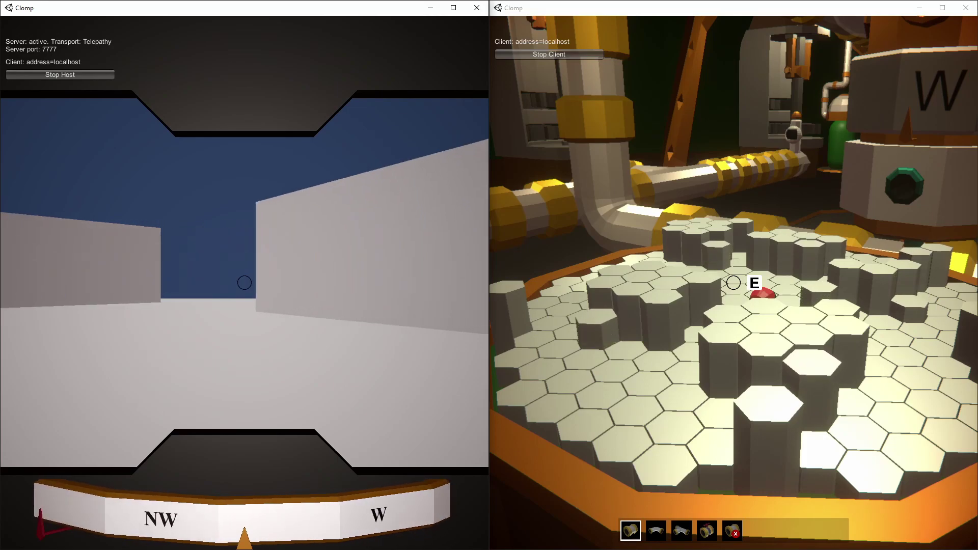
key("a")
key("a")
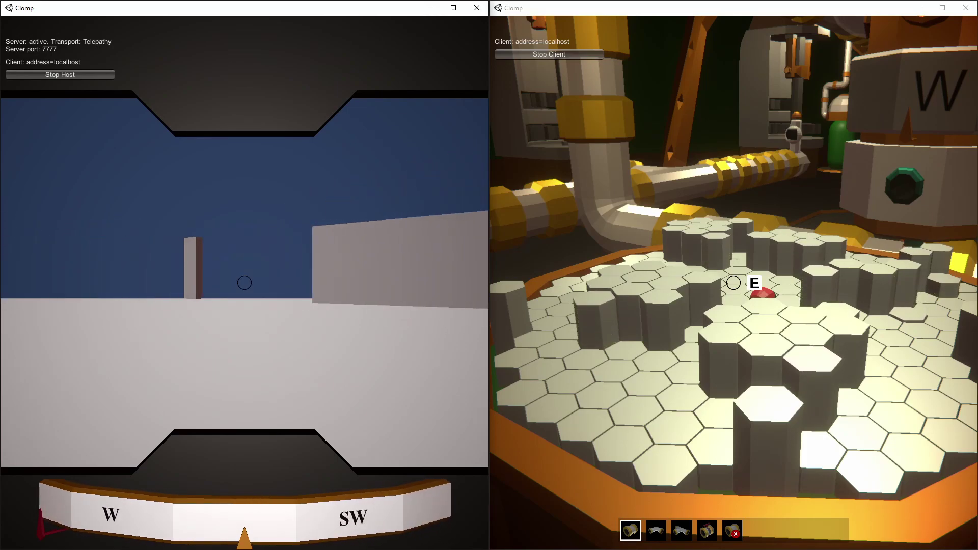